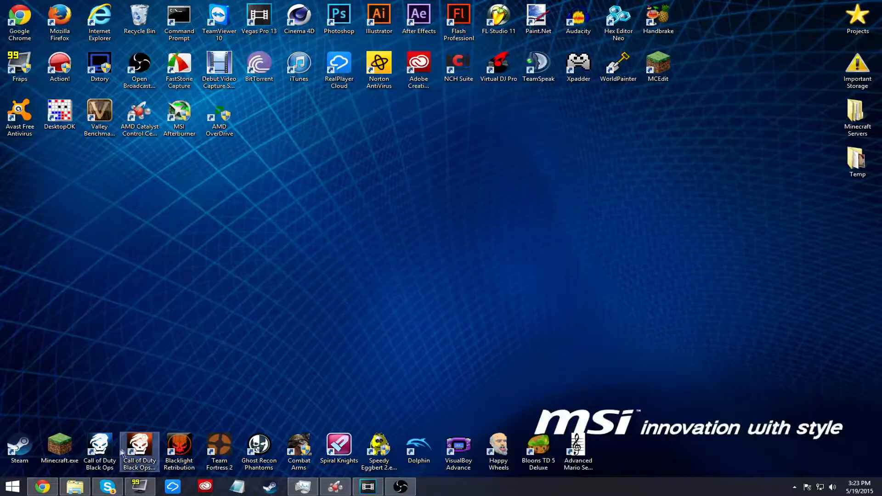
Step: Change fboEnable from true to false in options.txt, save the file and close Notepad
click(80, 486)
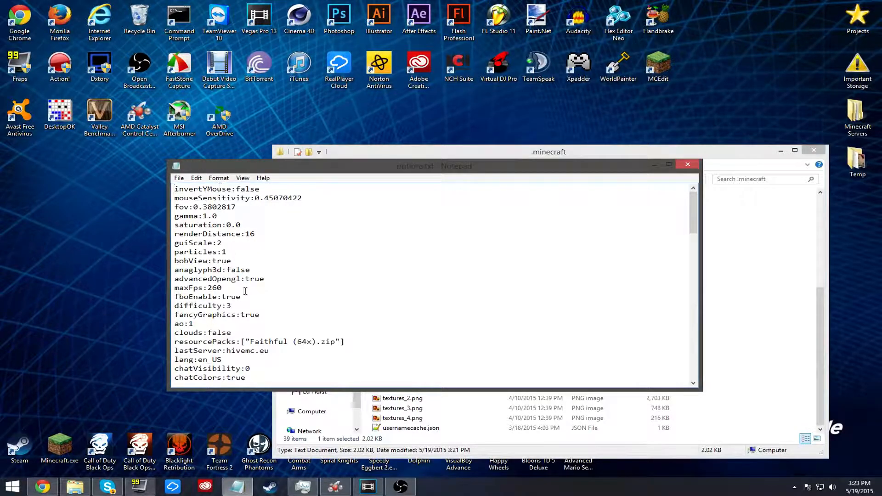
drag(245, 297, 222, 302)
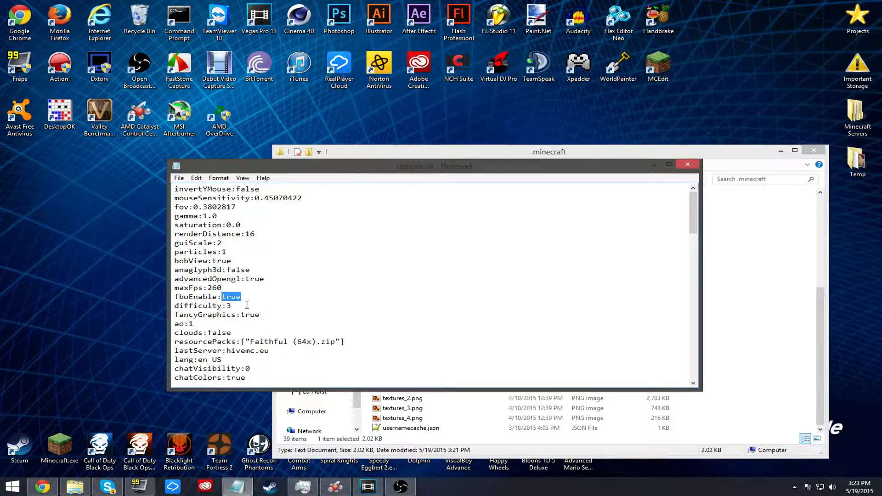
key(BackSpace)
text(fals)
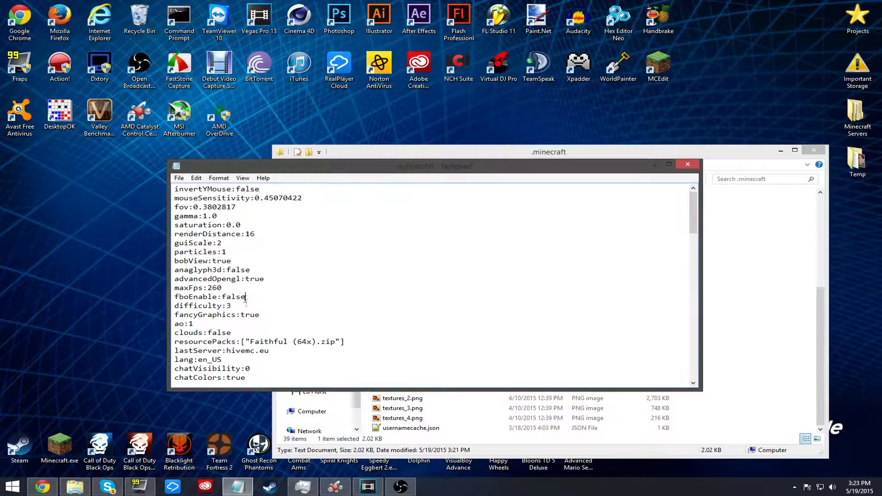
click(179, 178)
click(199, 207)
click(686, 166)
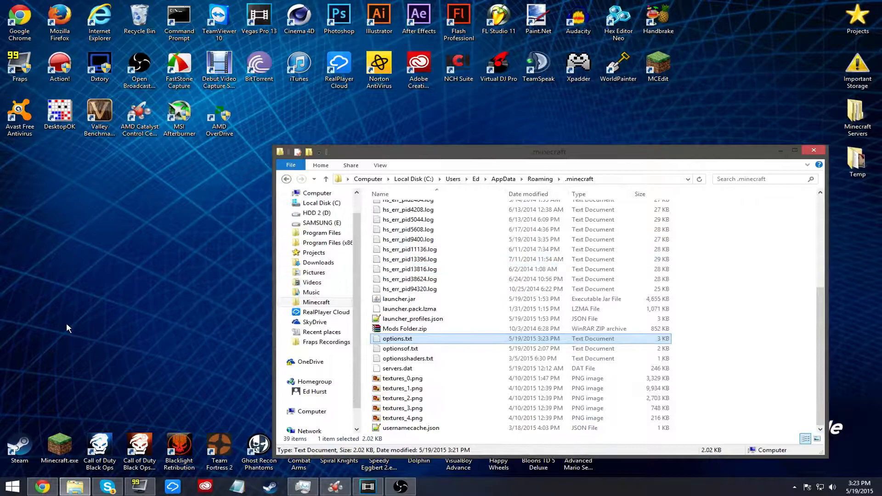
Step: Open Device Manager from Start search and expand Display adapters to show the AMD Radeon R9 200 Series
click(13, 484)
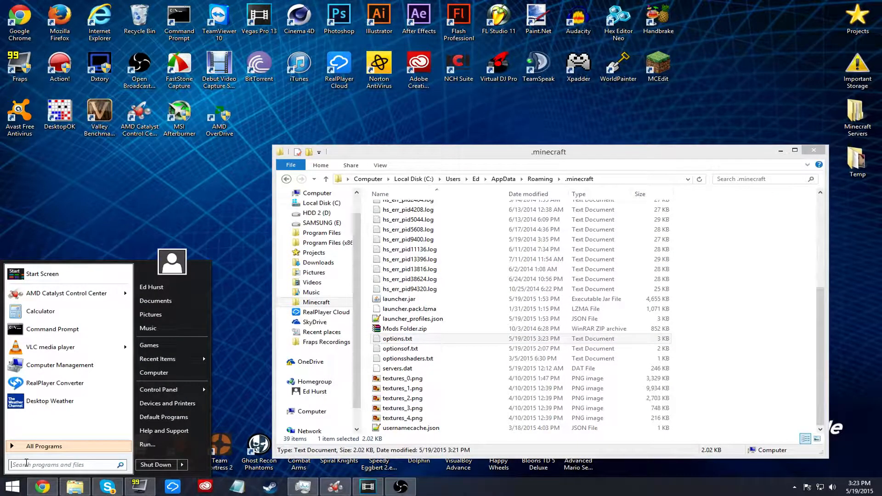
text(de)
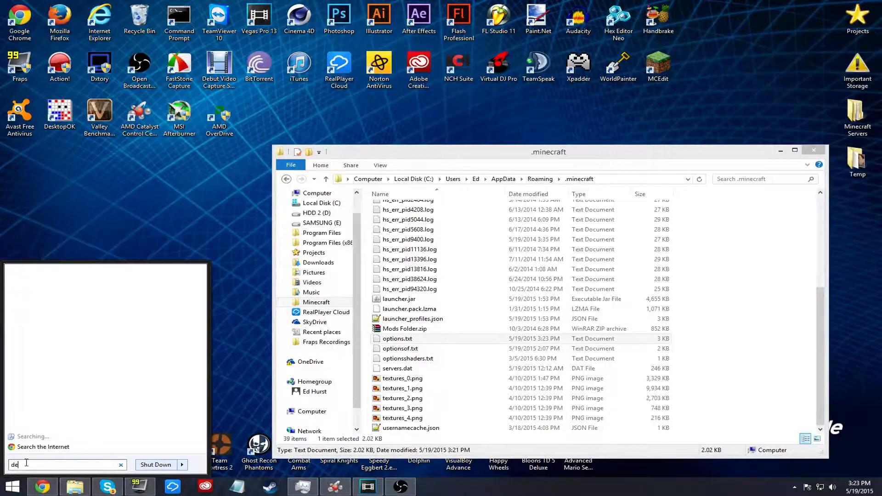
text(vice m)
text(ana)
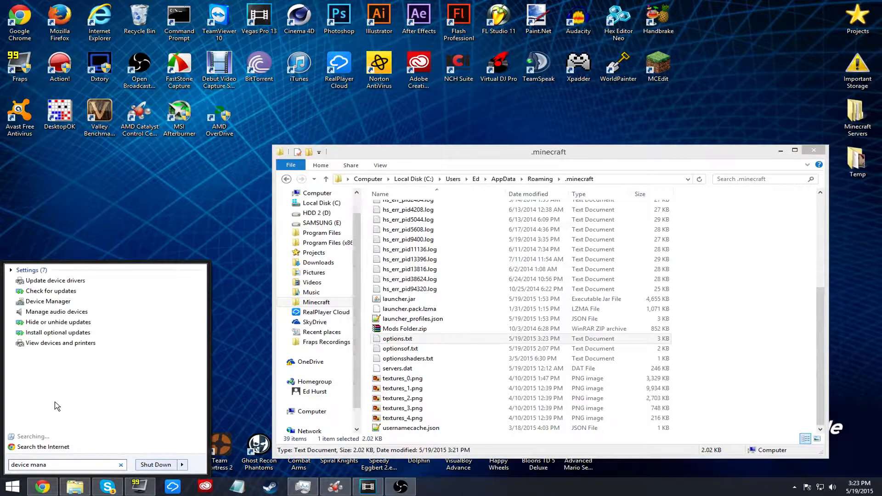
click(47, 281)
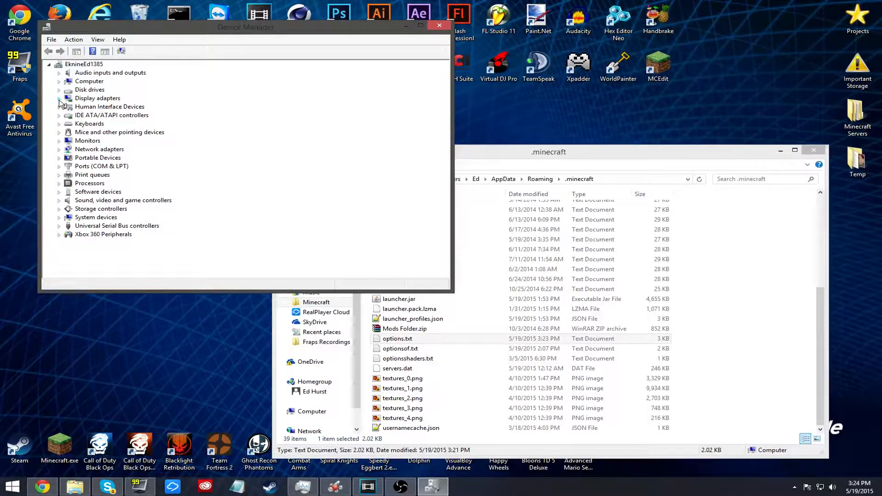
click(58, 99)
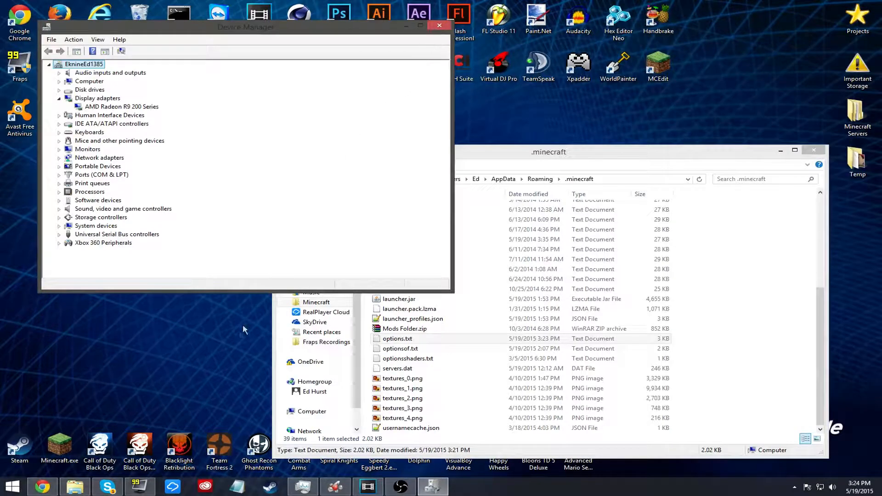
Step: Set the AMD manual driver selector to Desktop Graphics and Radeon R9 Series
click(40, 488)
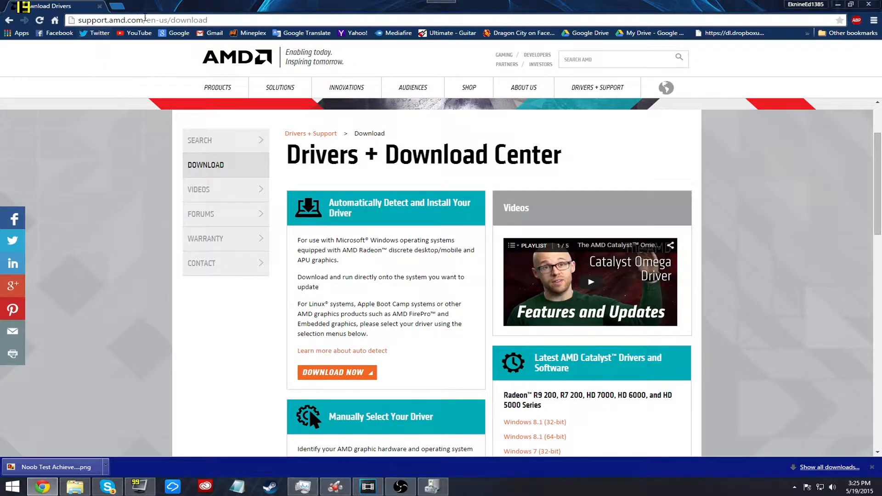
scroll(382, 157, down, 1)
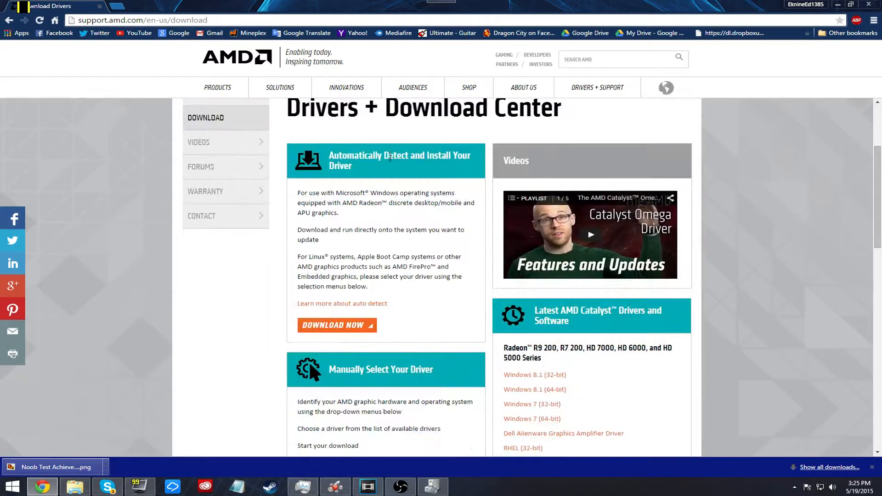
scroll(360, 260, up, 1)
scroll(372, 252, down, 2)
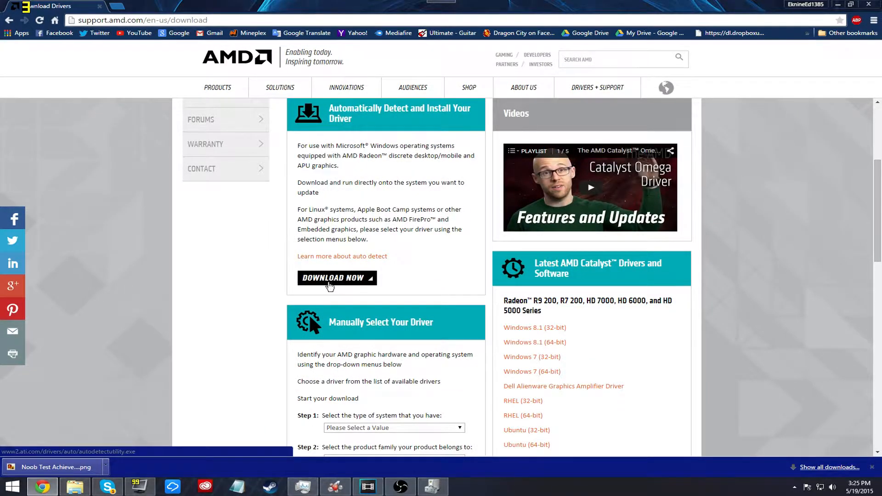
scroll(396, 295, down, 1)
scroll(396, 295, down, 1)
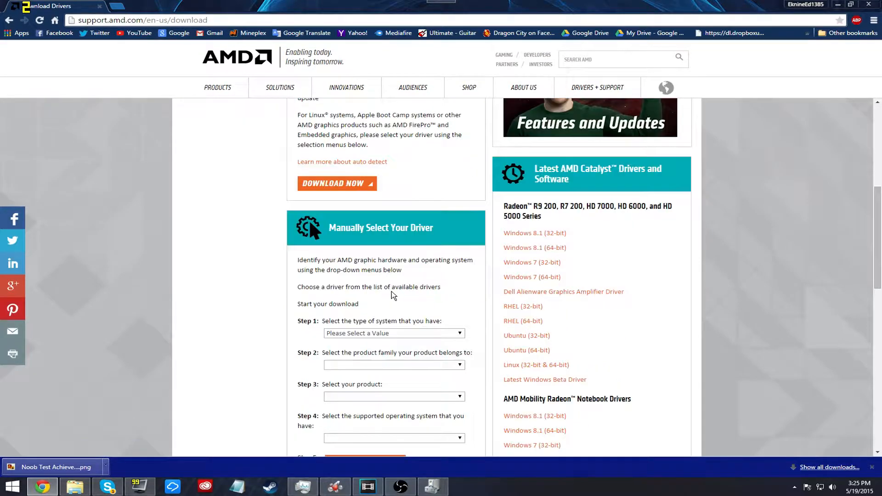
scroll(365, 257, down, 3)
scroll(364, 321, up, 1)
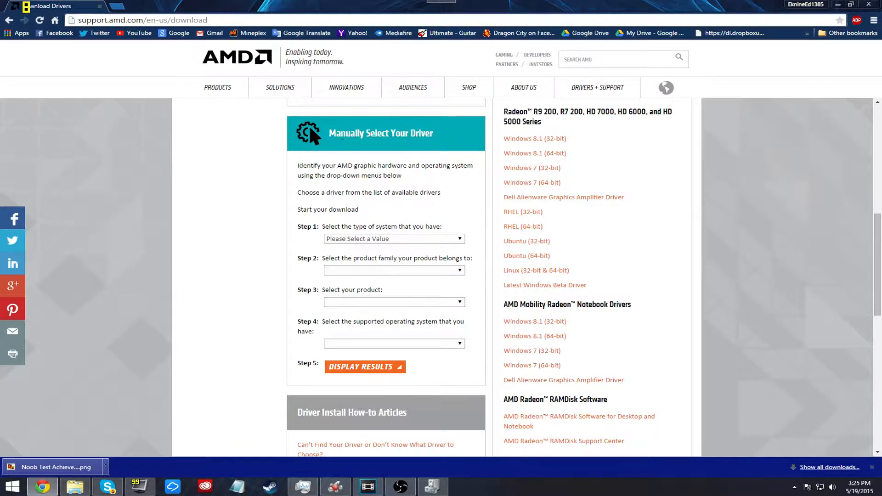
click(375, 239)
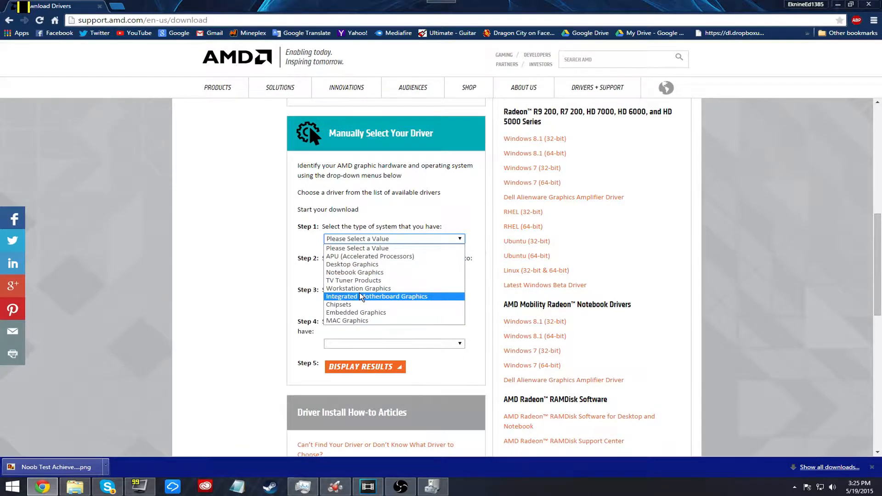
click(364, 264)
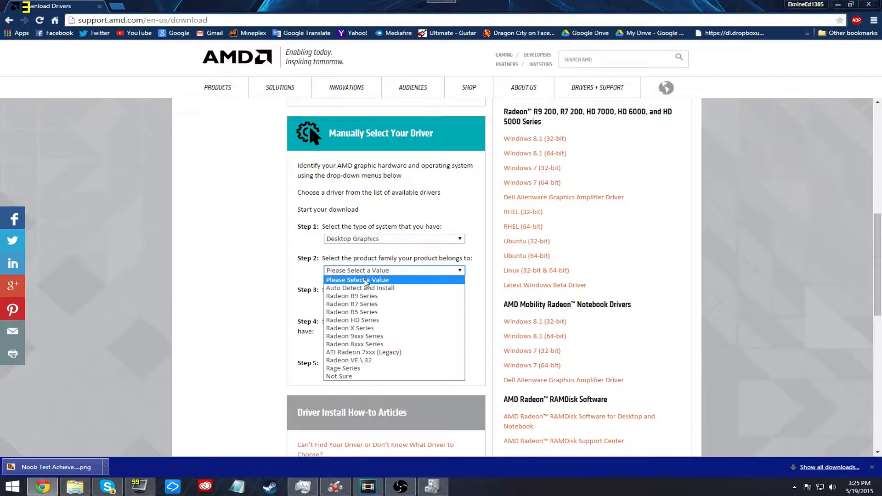
click(355, 296)
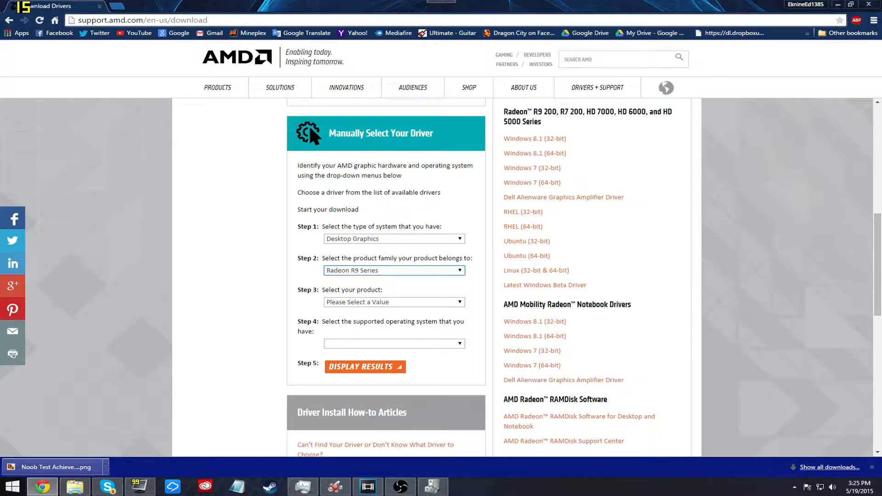
click(12, 487)
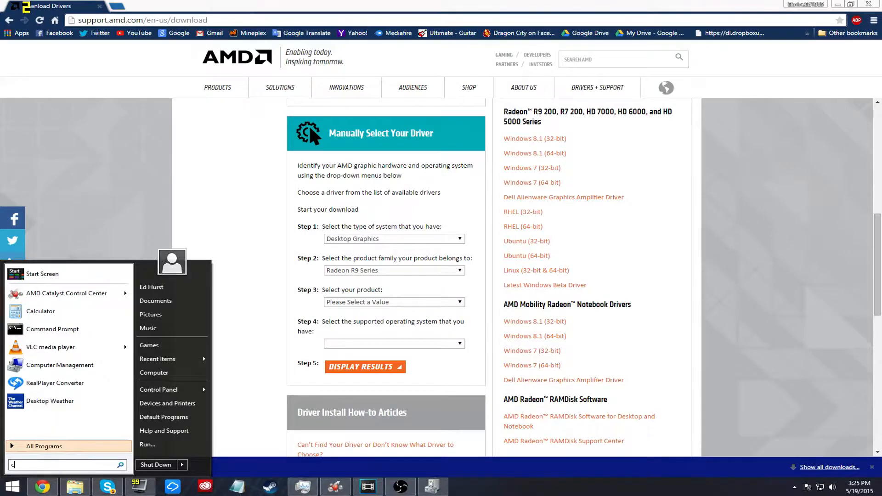
text(cata)
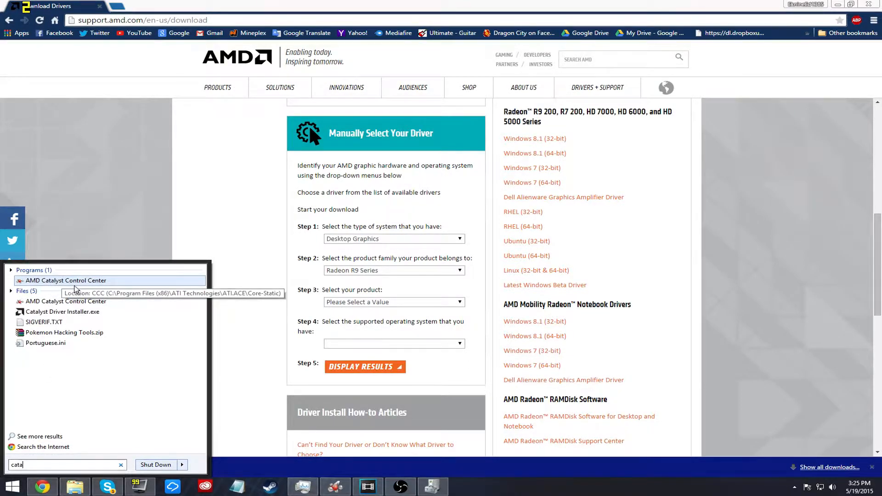
Step: Launch AMD Catalyst Control Center from the Start search results
click(248, 296)
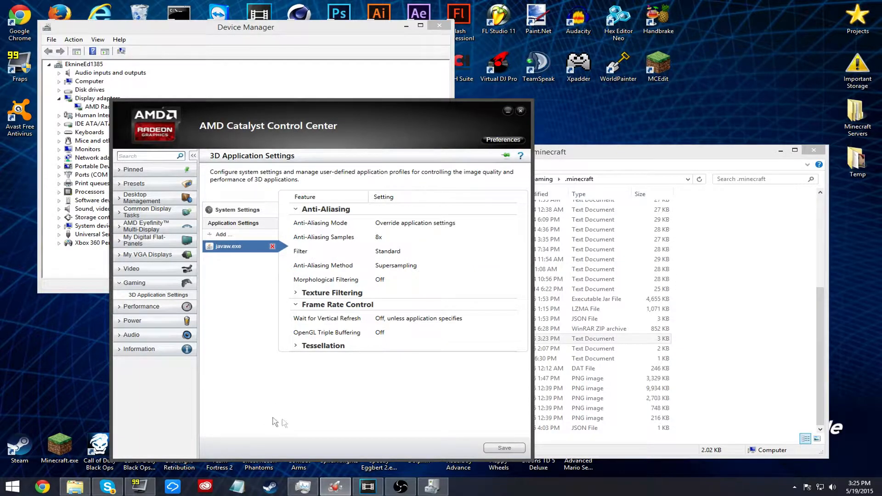
Step: Launch Minecraft, view the profile's Java executable path, then start adding an application profile in Catalyst
double_click(82, 448)
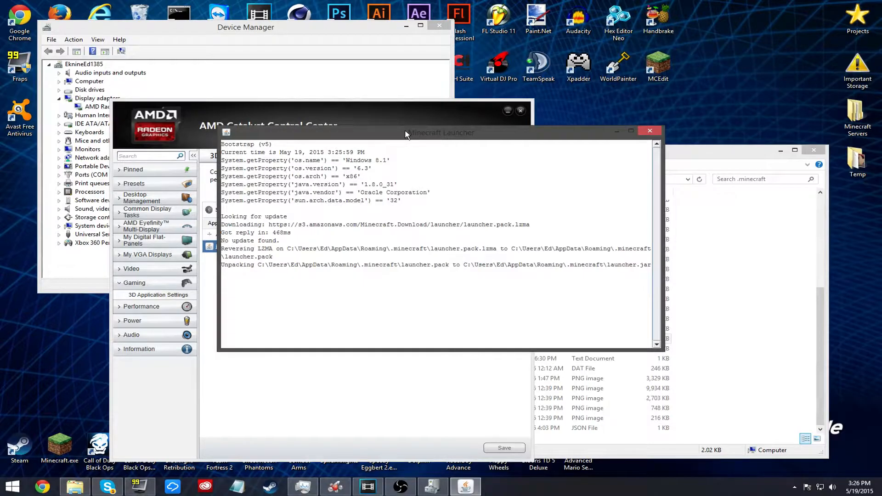
drag(405, 134, 552, 199)
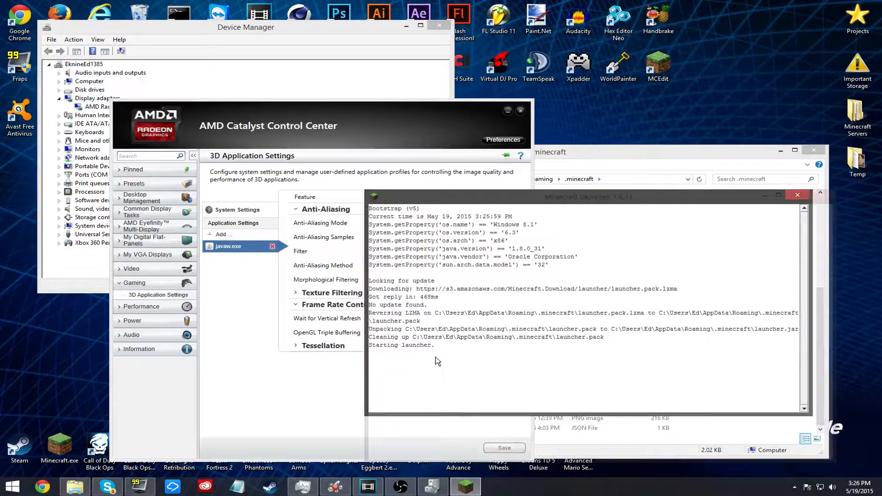
click(433, 452)
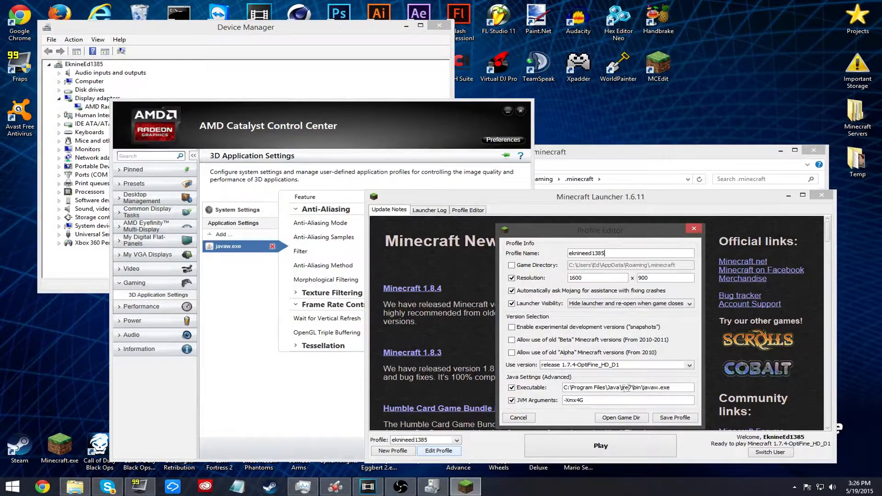
click(230, 236)
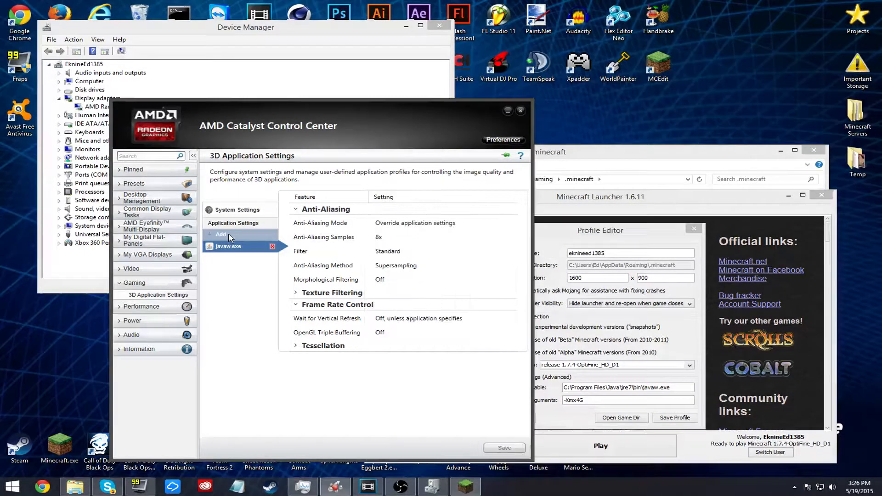
click(231, 236)
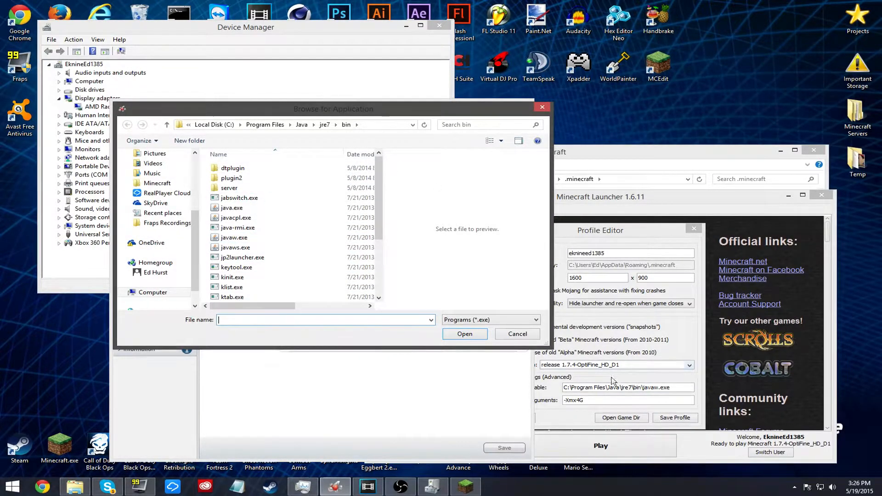
click(672, 389)
drag(672, 389, 522, 392)
key(ctrl+c)
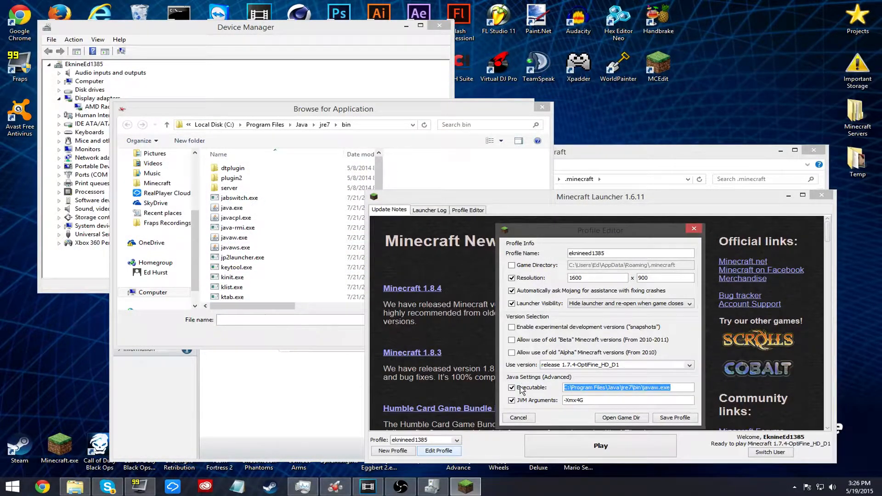
click(381, 124)
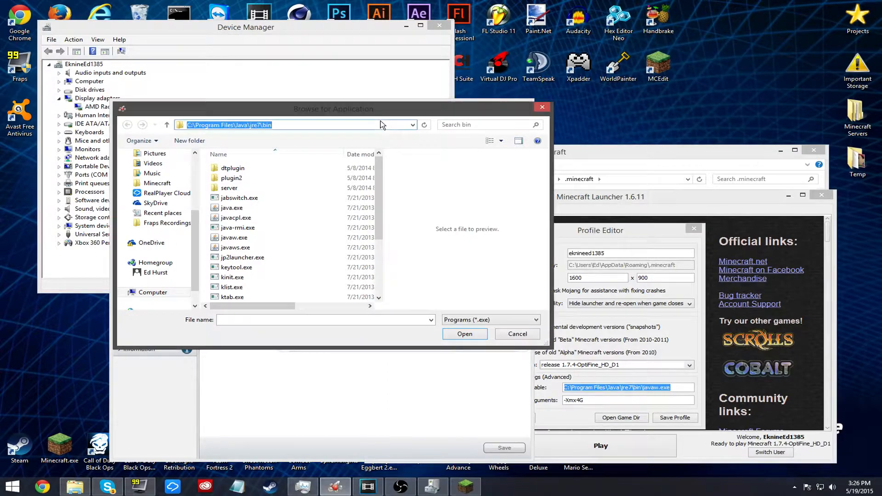
key(ctrl+v)
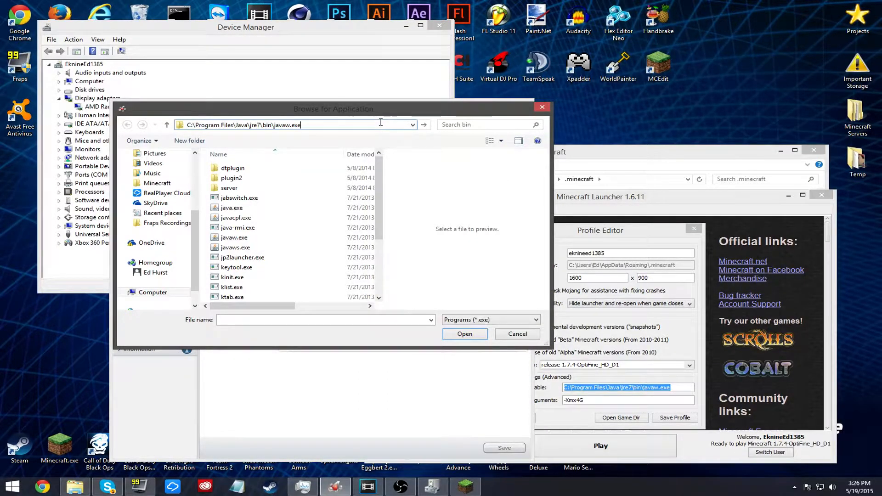
key(Return)
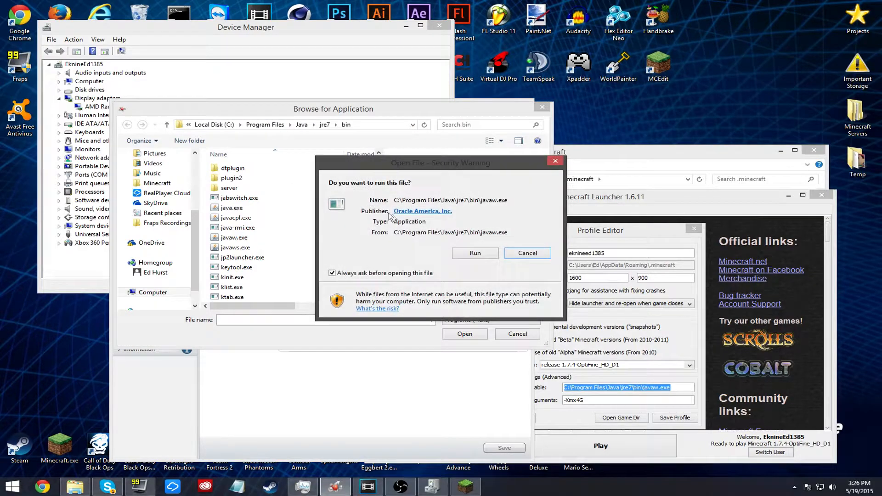
click(543, 253)
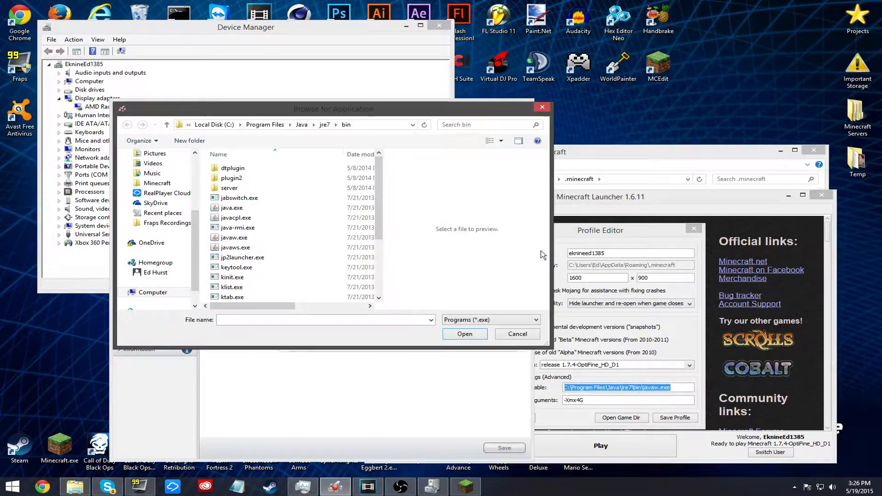
click(511, 341)
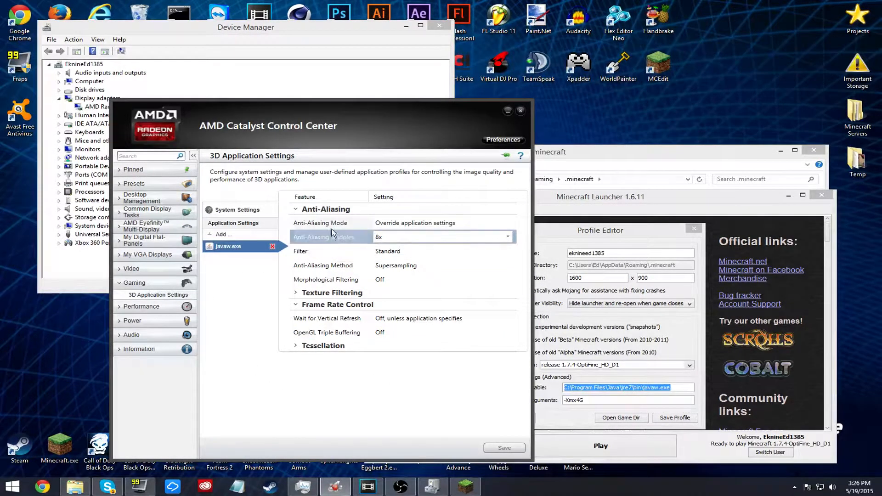
Step: Verify the javaw.exe profile uses anti-aliasing mode Override with 8x samples
click(376, 224)
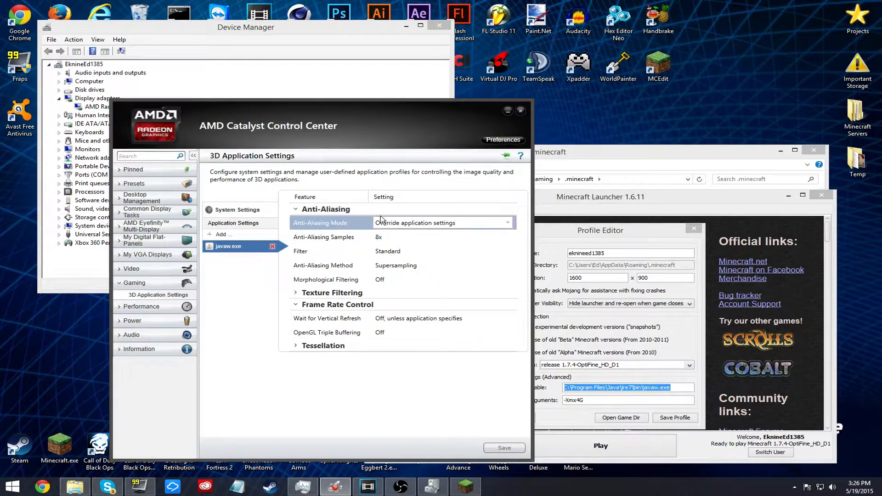
click(508, 227)
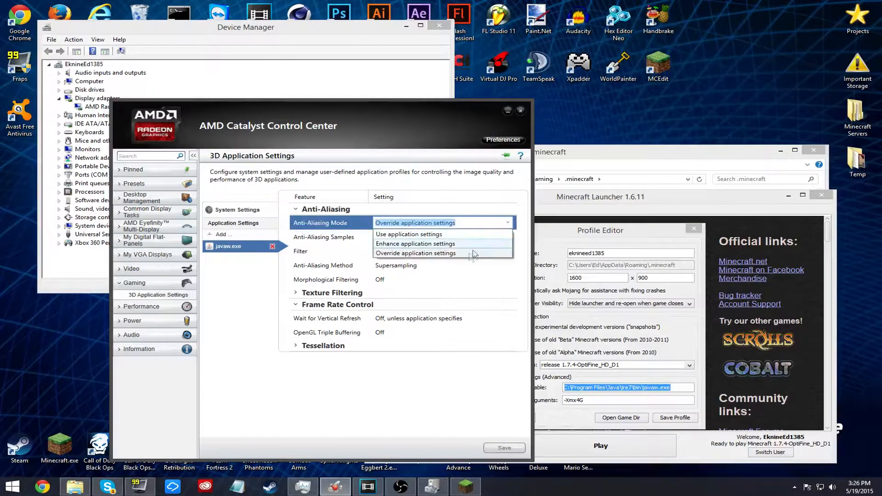
click(506, 227)
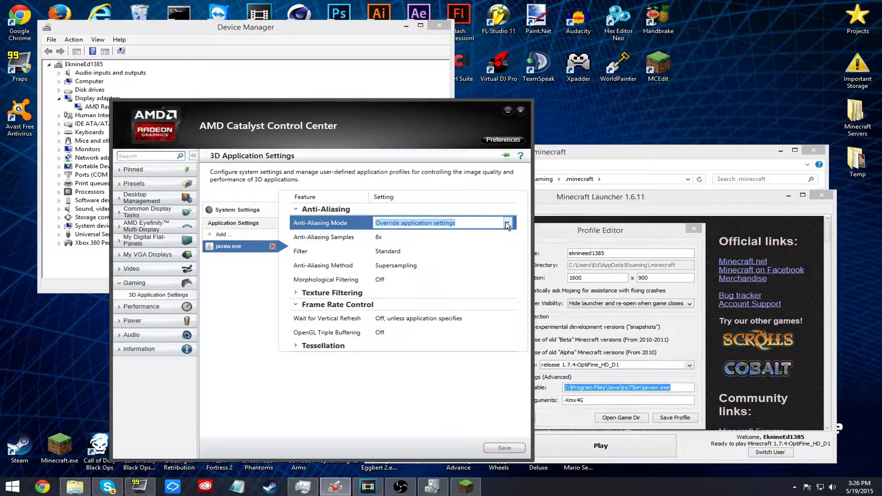
click(413, 238)
click(448, 237)
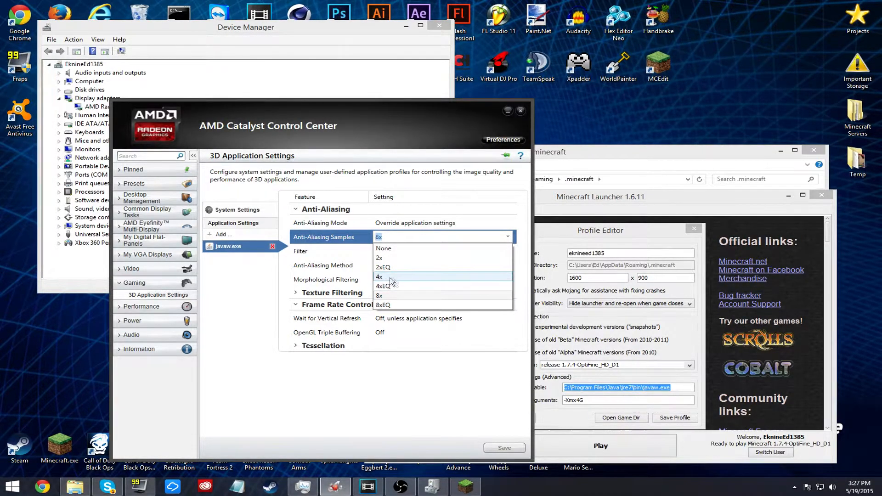
click(346, 385)
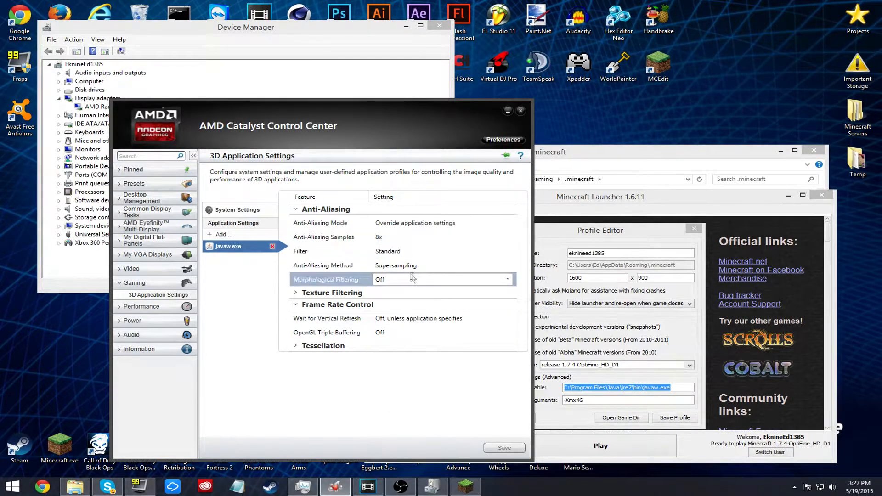
Step: Confirm Standard filter and Supersampling method, collapse Frame Rate Control and close Catalyst Control Center
click(442, 251)
click(508, 252)
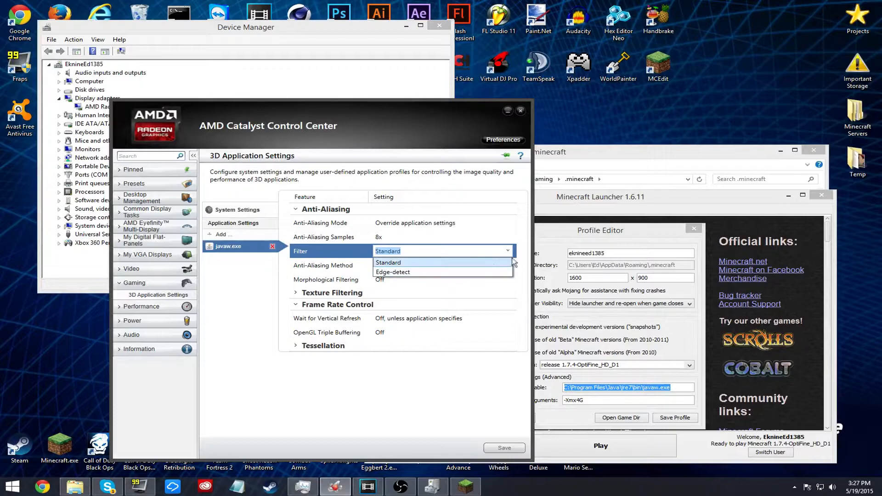
click(420, 338)
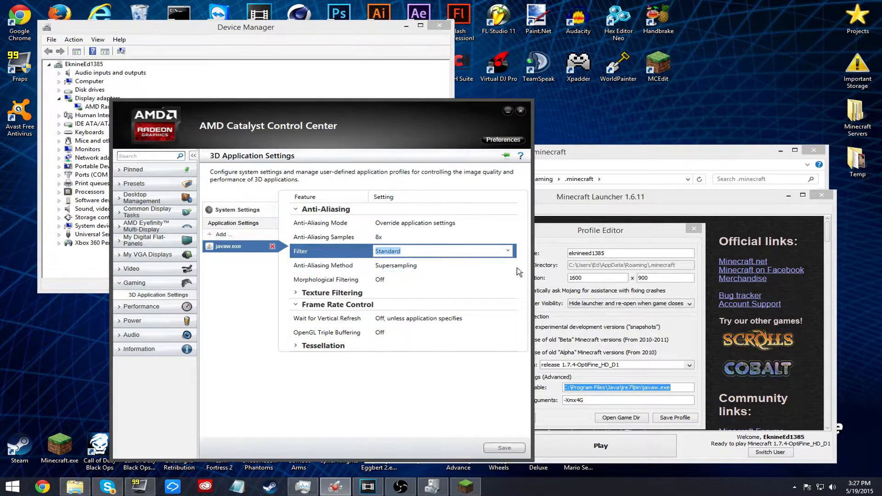
click(508, 266)
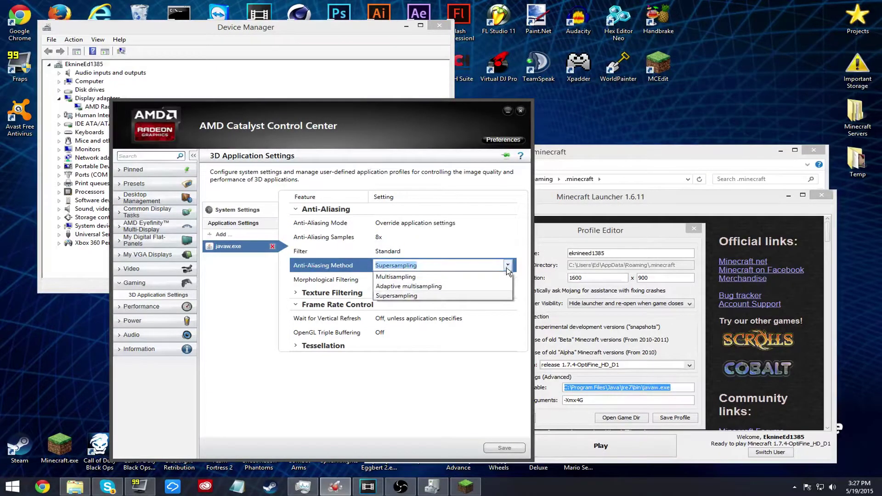
click(452, 374)
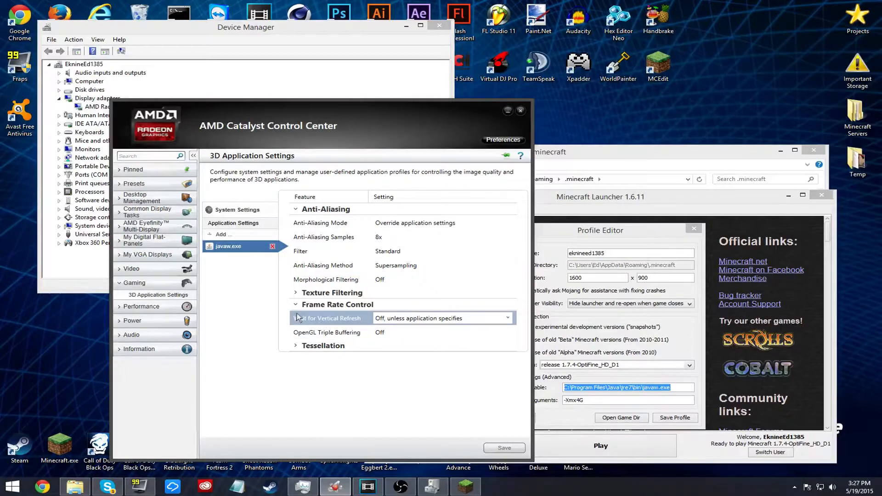
click(296, 305)
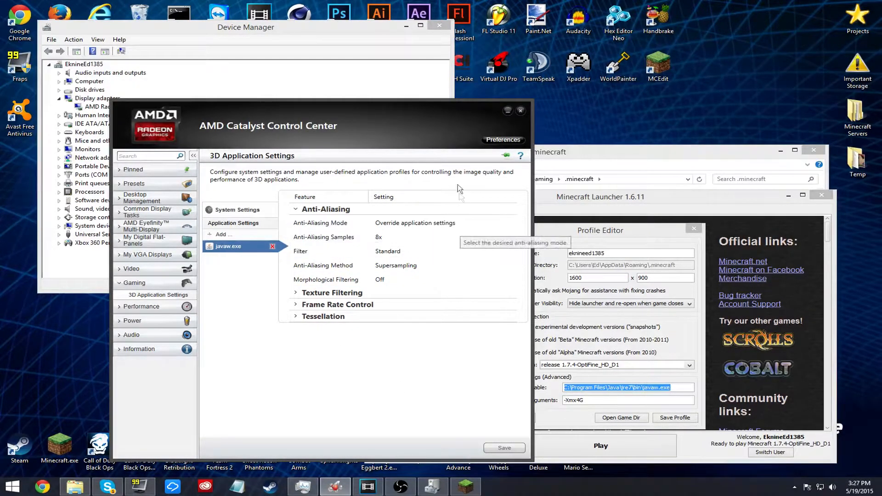
click(522, 113)
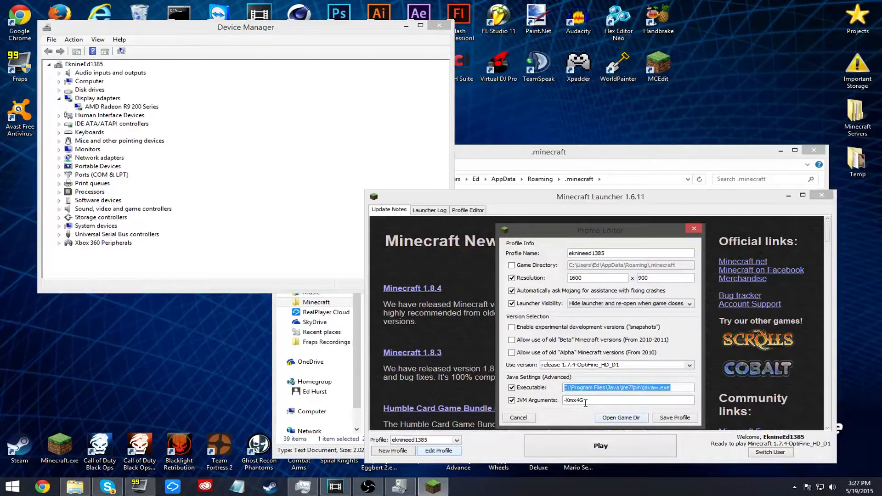
Step: Cancel the Minecraft Launcher profile editor to return to the News page
click(664, 417)
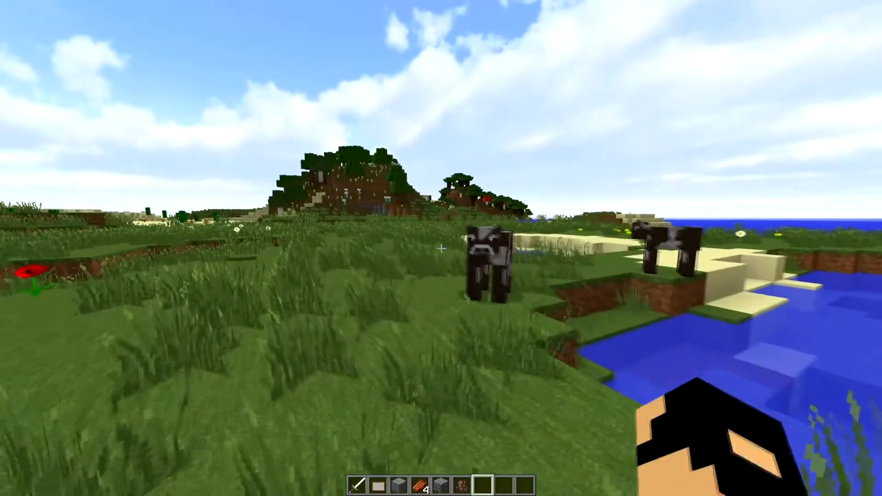
Step: Walk forward through the savanna past the pond, cows and pigs showing smooth anti-aliased edges
key(w)
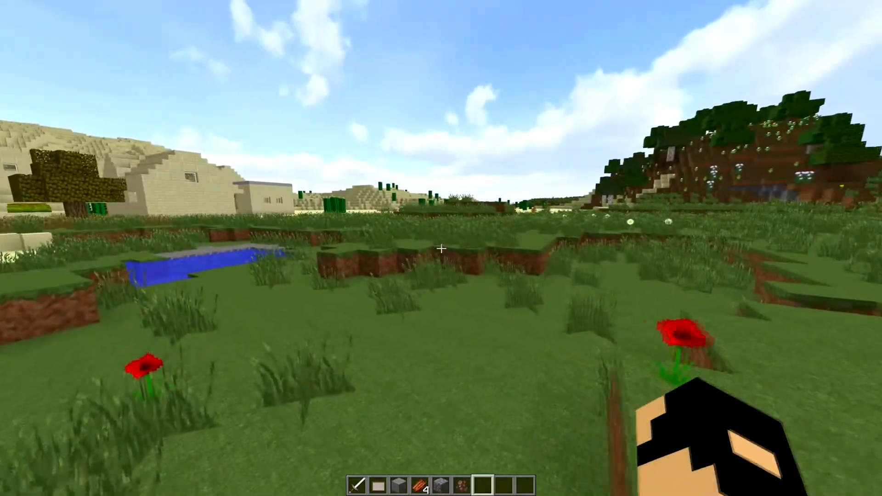
key(w)
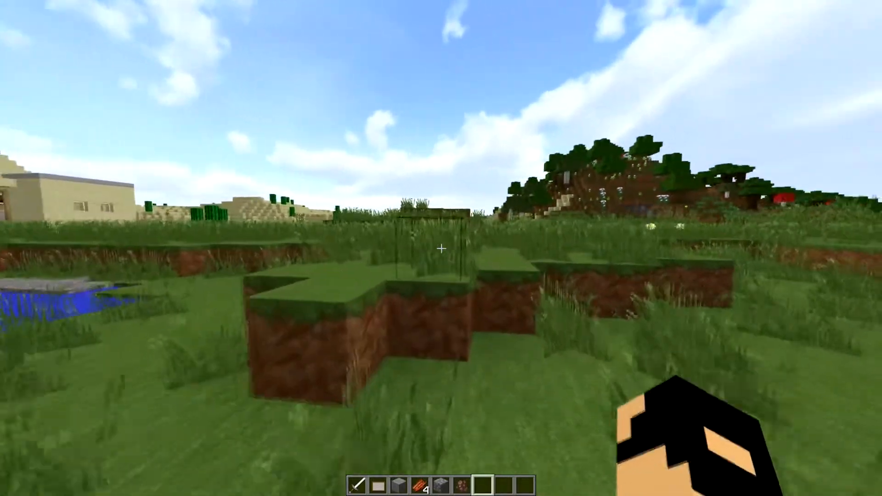
key(w)
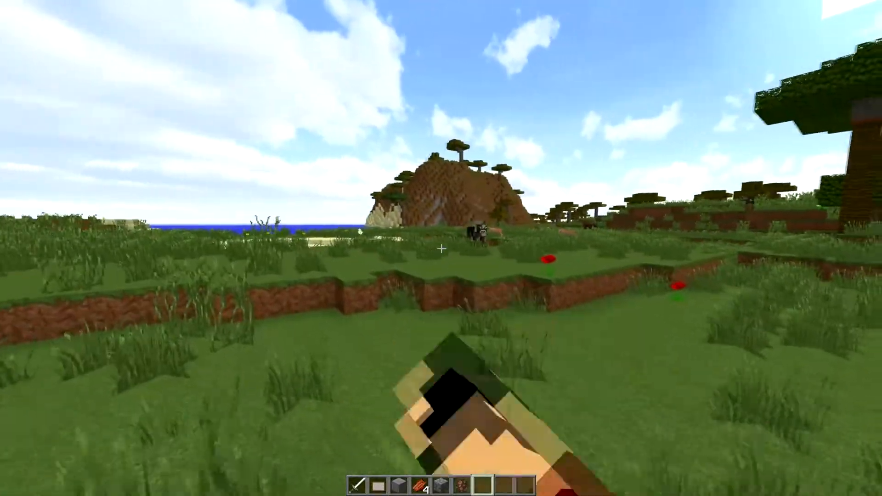
key(w)
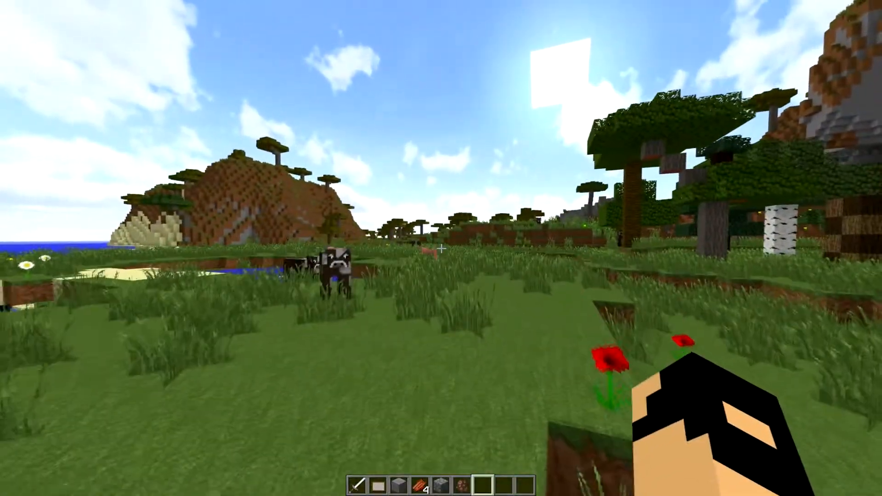
key(w)
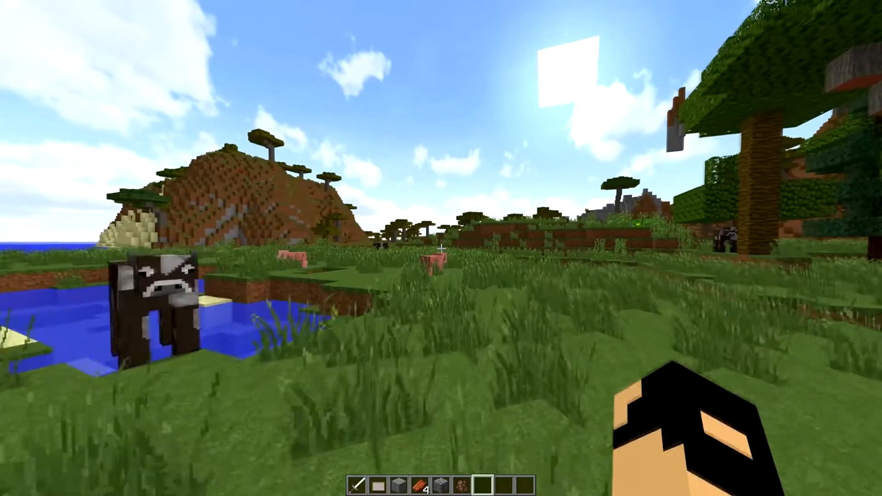